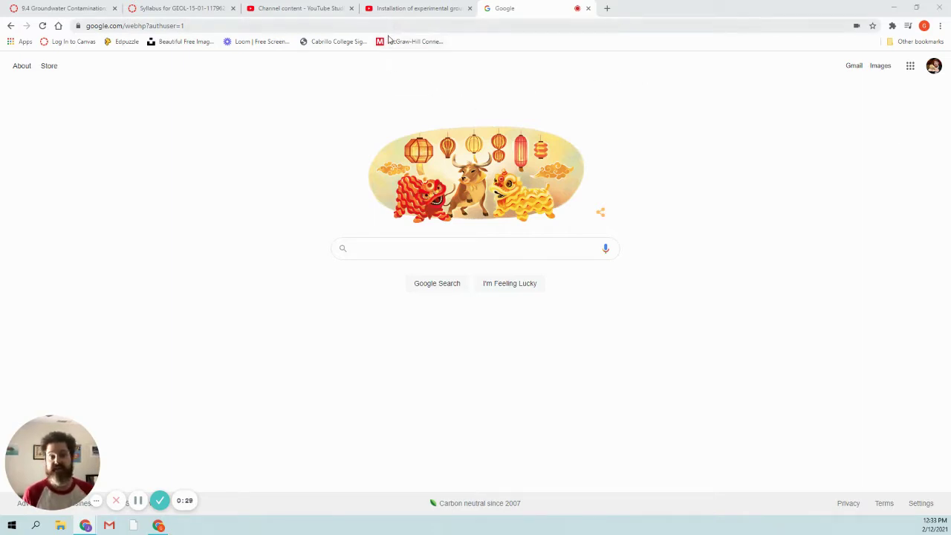
Search Google for "geotracker" and open the GeoTracker - CA.gov site.
click(408, 245)
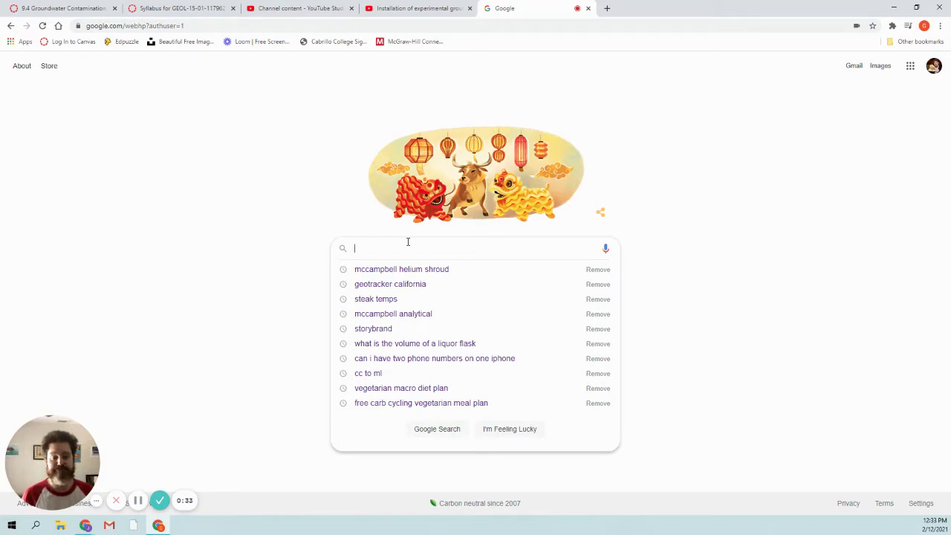
click(254, 214)
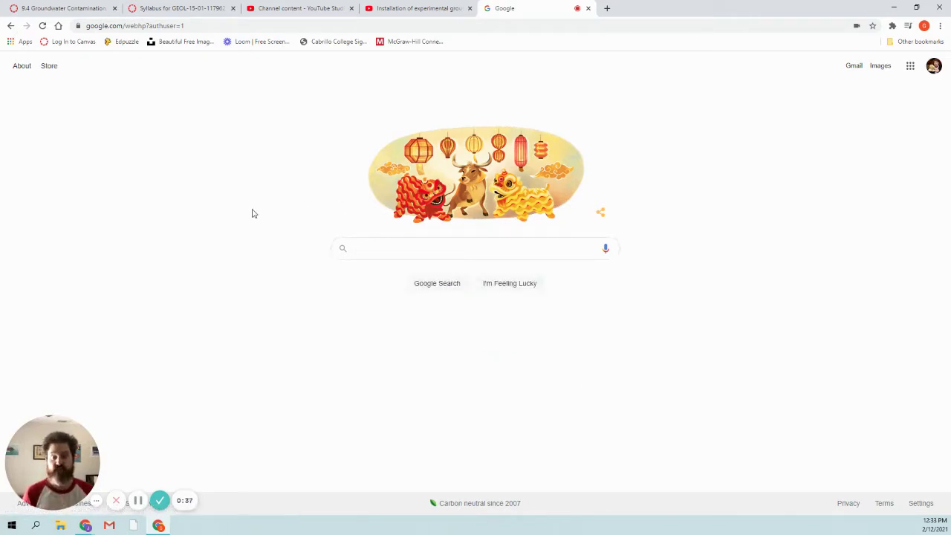
click(366, 249)
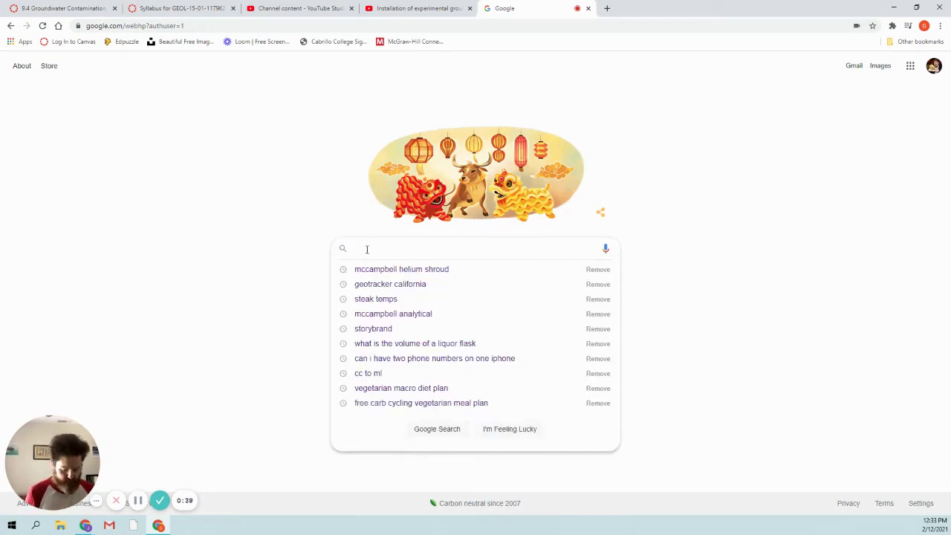
text(geotra)
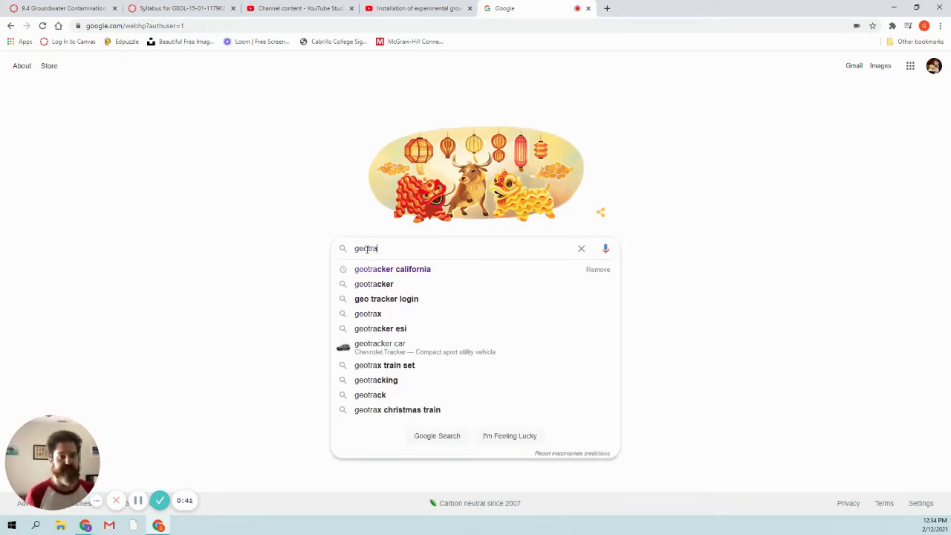
text(cker)
key(Return)
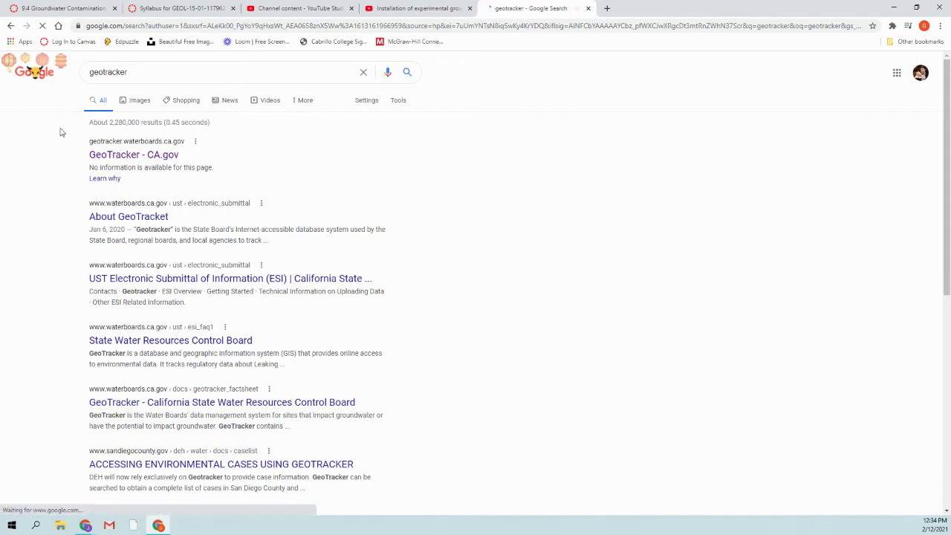
click(146, 156)
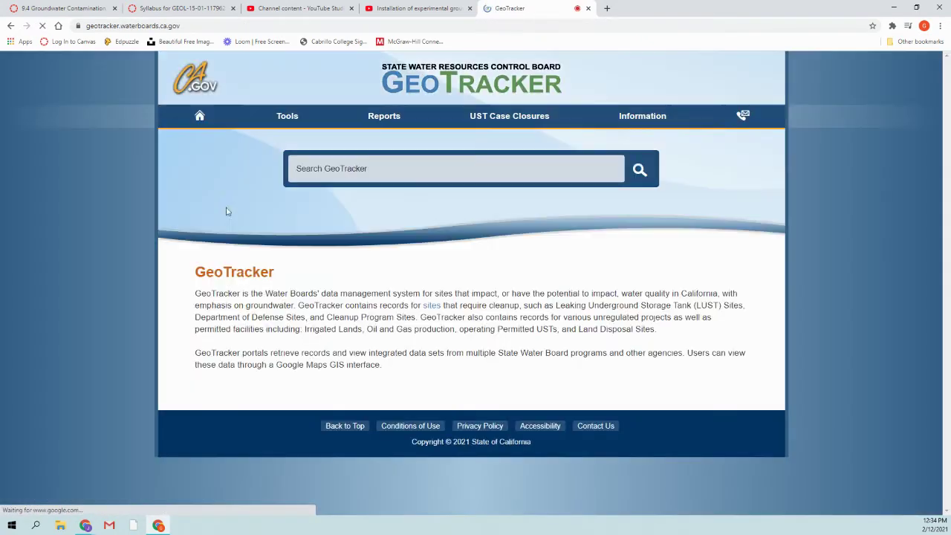
Search GeoTracker for Cabrillo College, dismiss the address popup and switch the map to the standard Map style.
click(338, 167)
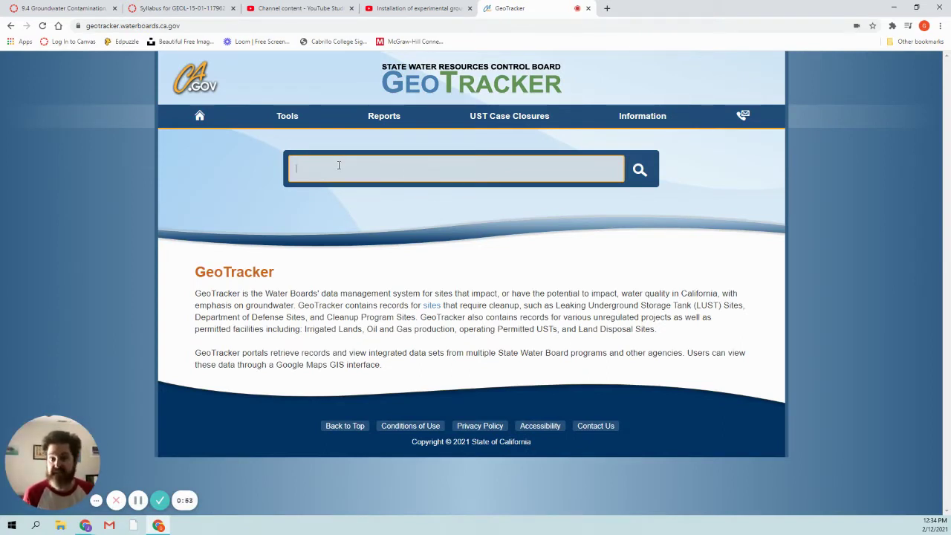
text(Ca)
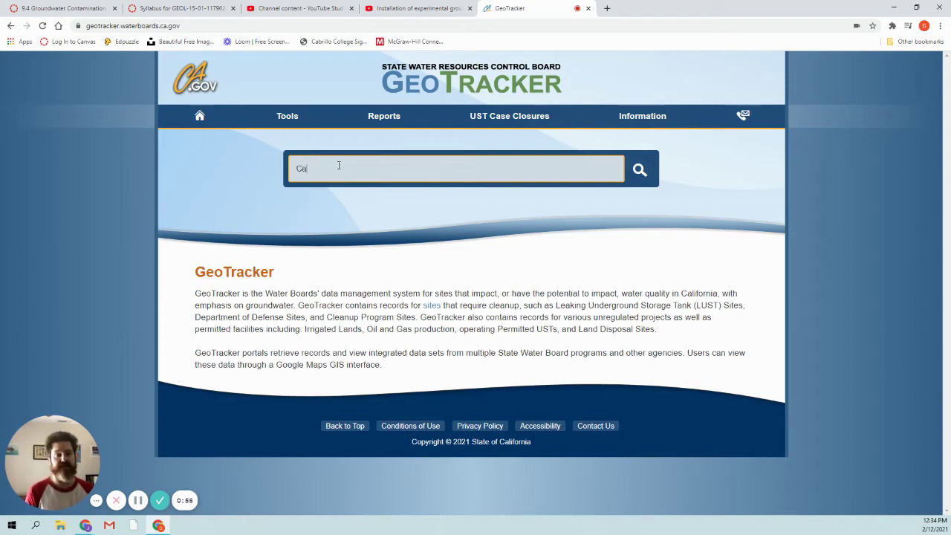
text(brillo College)
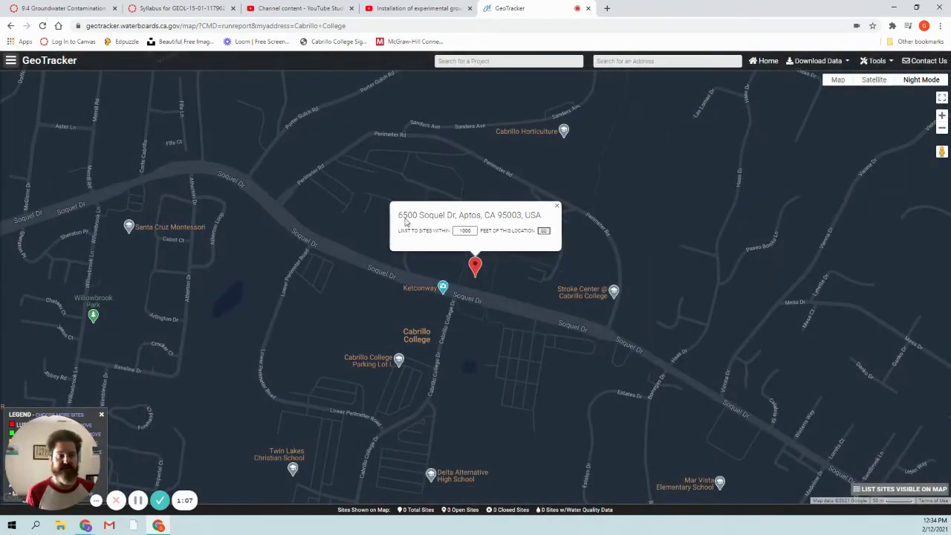
click(557, 207)
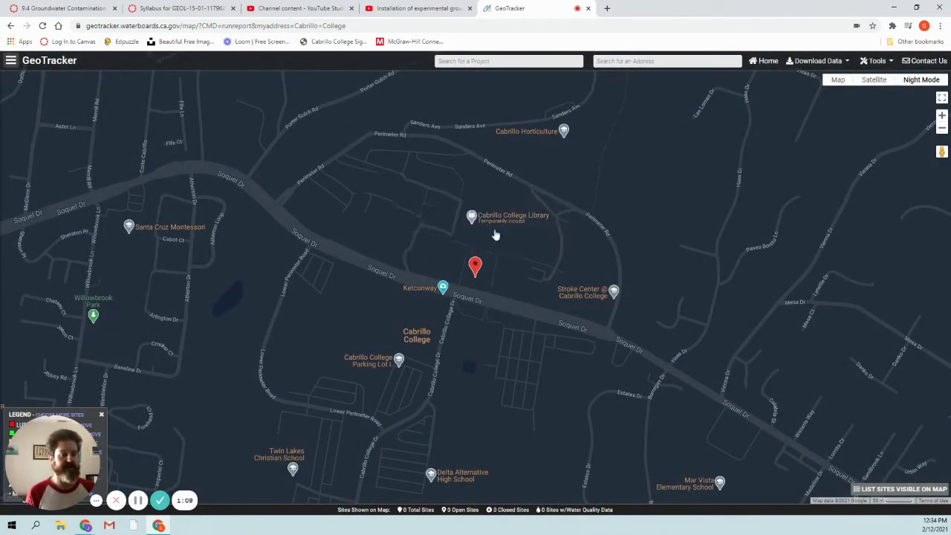
click(838, 80)
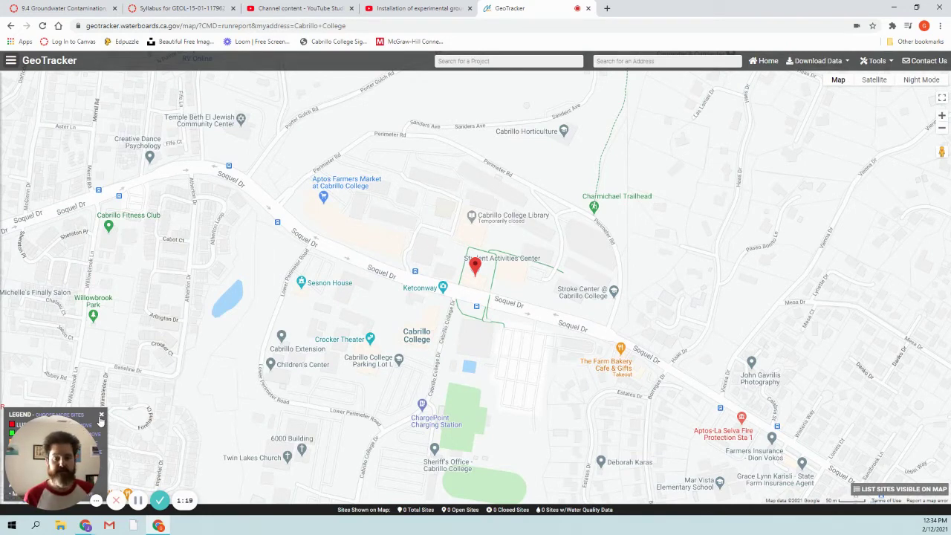
Locate the Chevron Station LUST cleanup site on Soquel Dr west of Cabrillo College and open its case report.
click(62, 439)
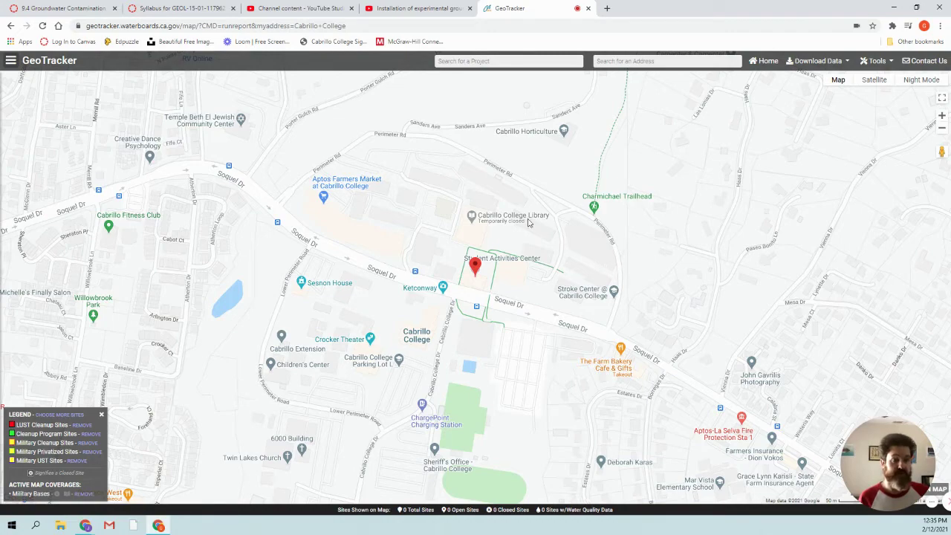
drag(583, 269, 516, 230)
drag(482, 369, 546, 440)
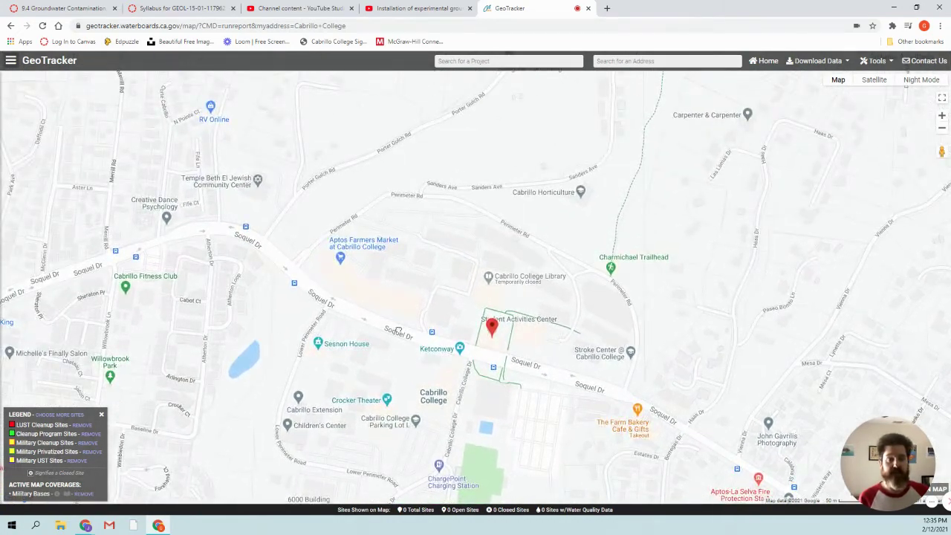
drag(296, 353, 577, 309)
scroll(576, 327, down, 1)
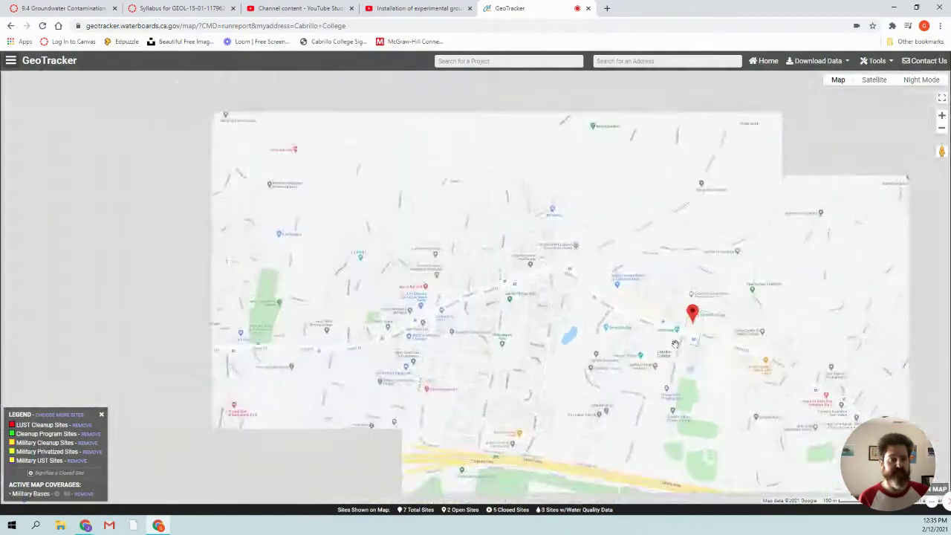
drag(482, 295, 288, 237)
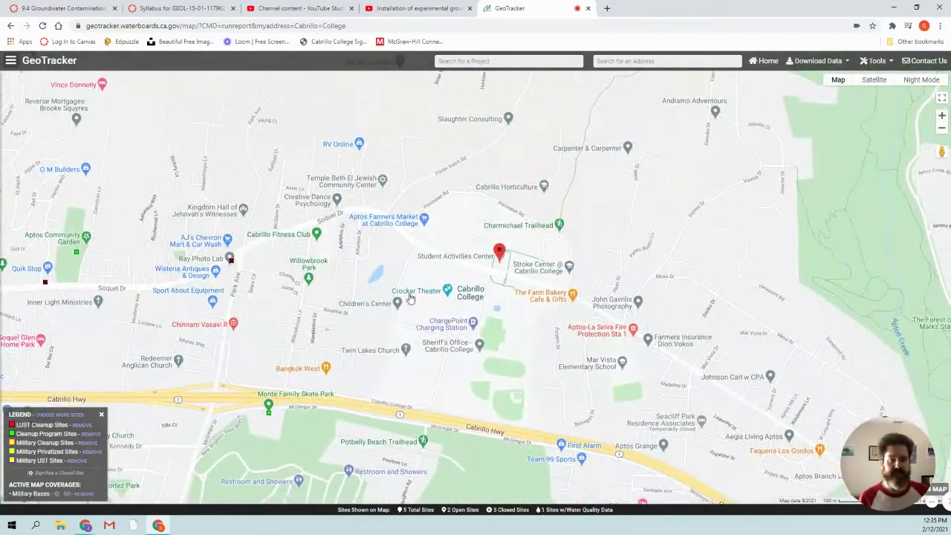
click(231, 261)
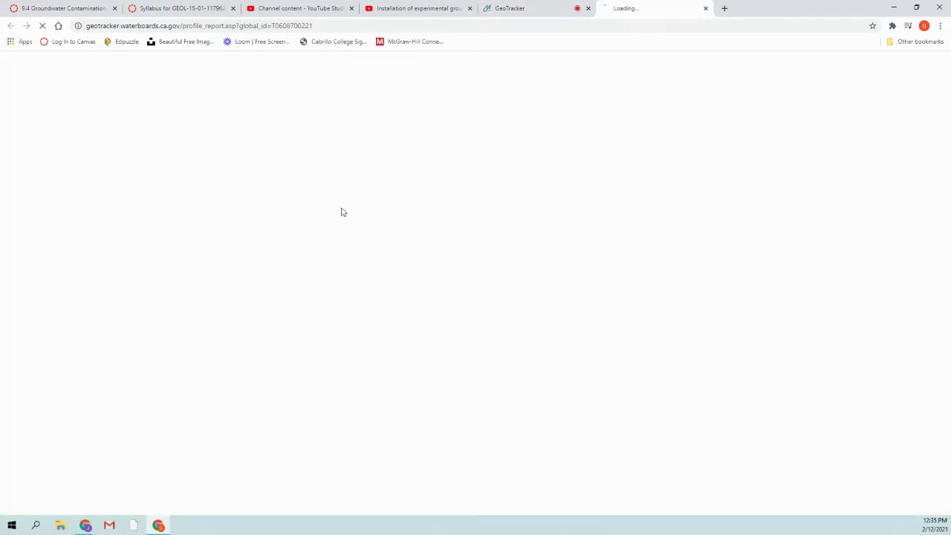
click(193, 182)
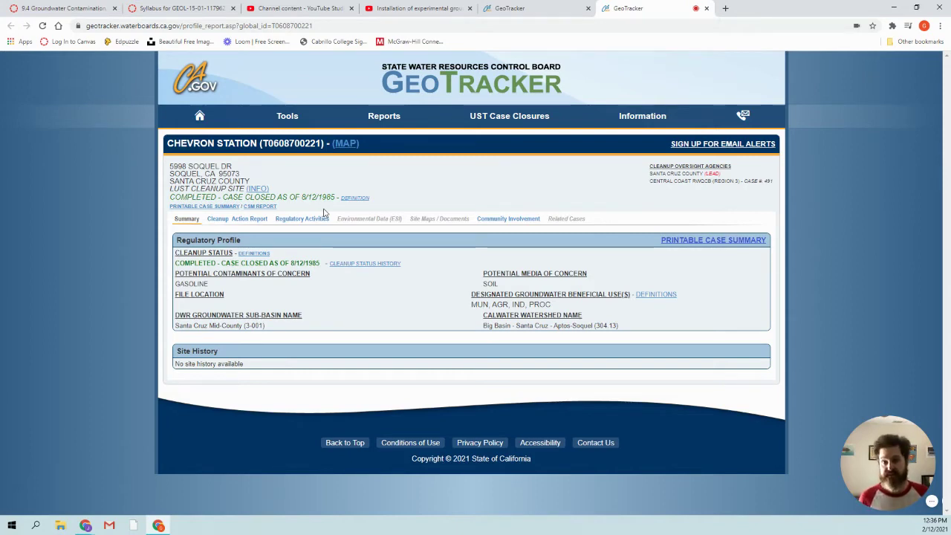
Review the Chevron Station's cleanup status history, potential contaminants and media of concern, and close the report and its map popup.
click(338, 266)
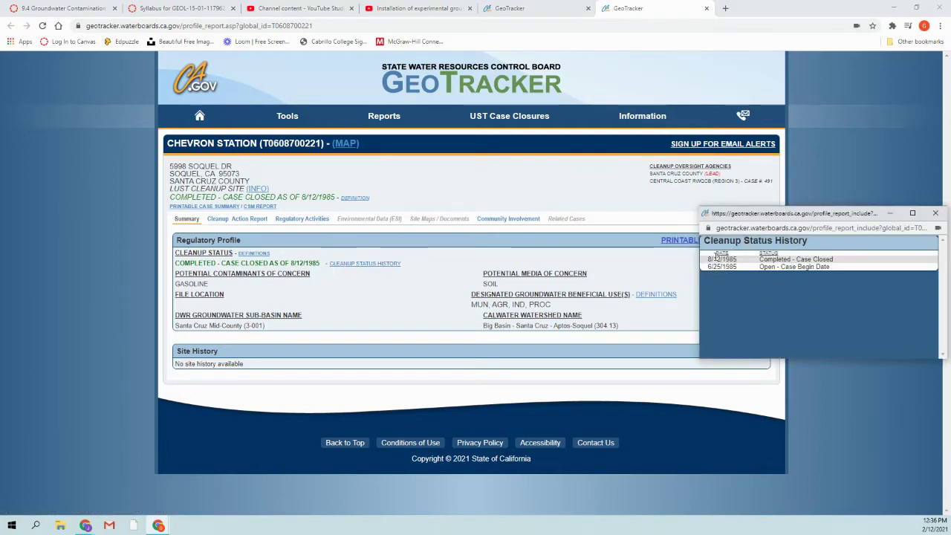
click(933, 216)
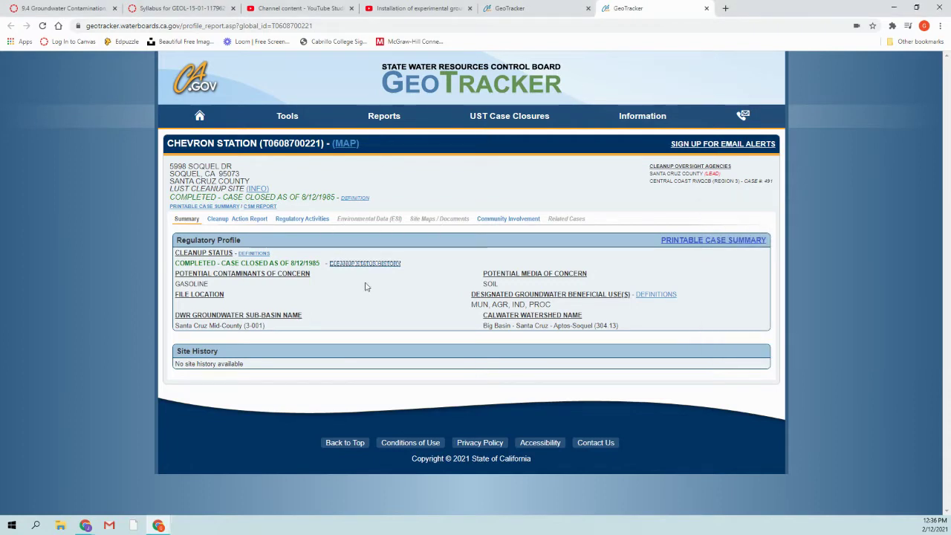
double_click(204, 284)
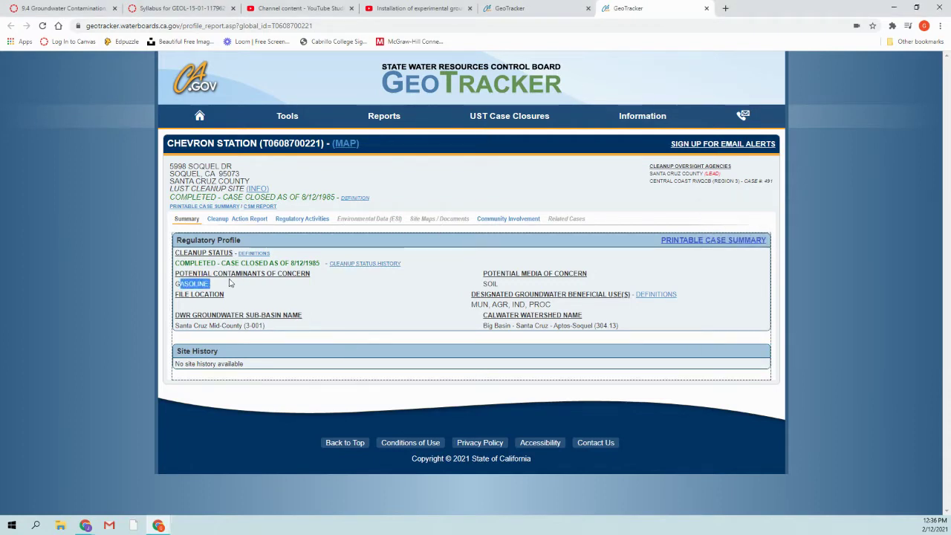
click(234, 285)
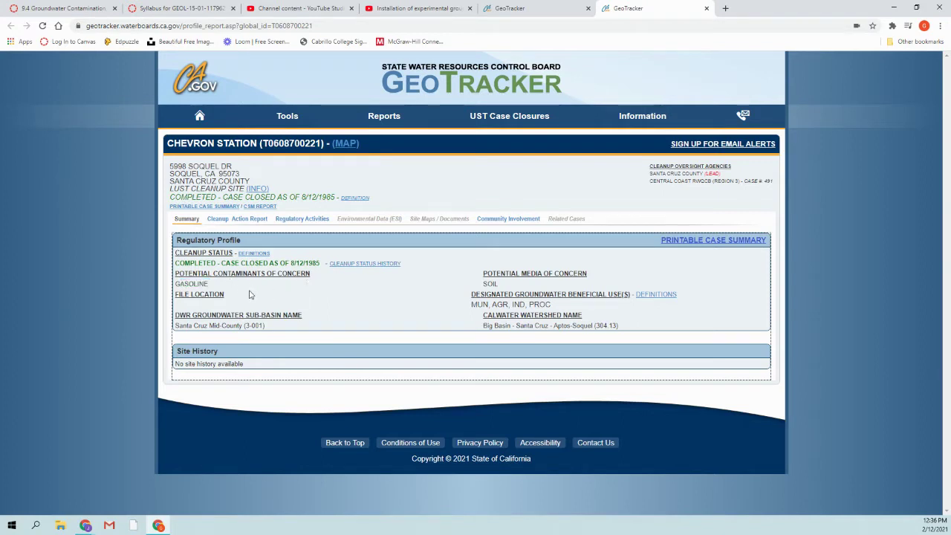
drag(502, 287, 470, 287)
click(490, 287)
click(706, 8)
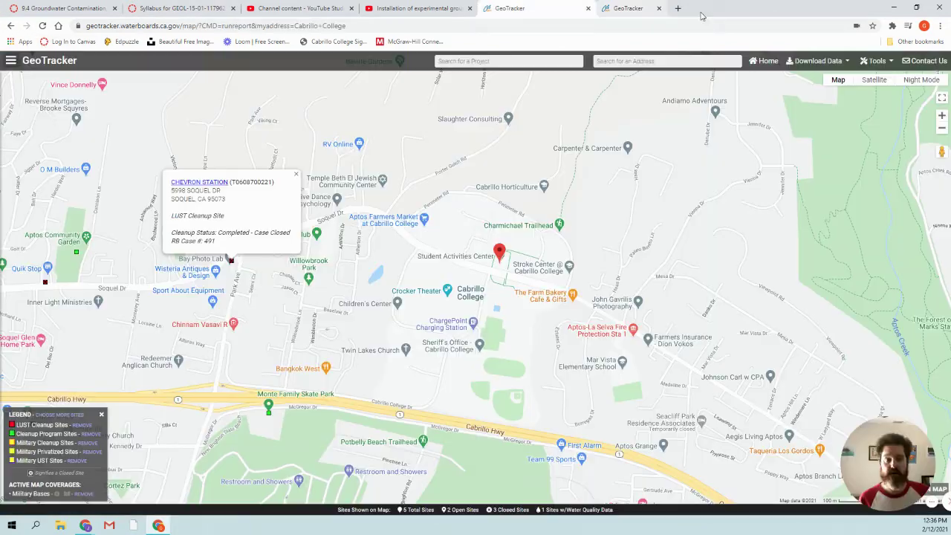
click(295, 174)
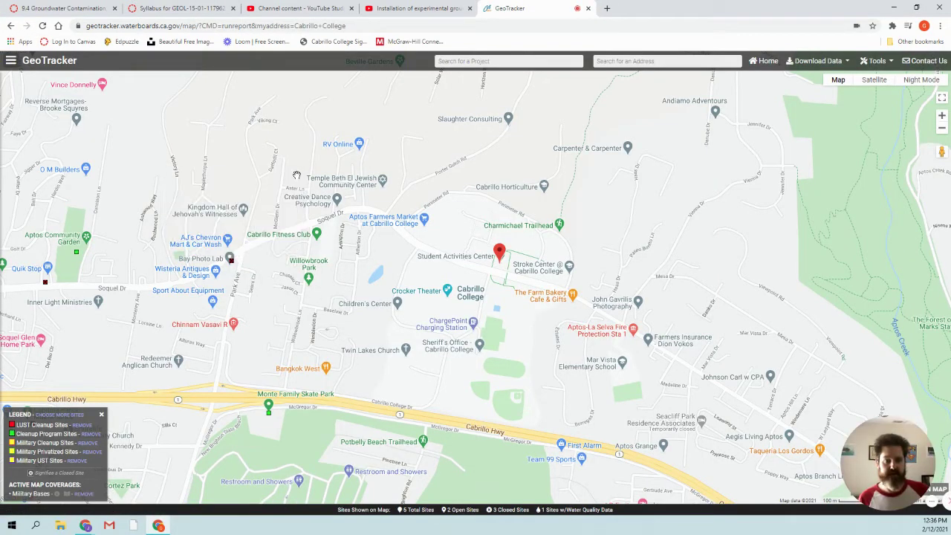
Open the case report of The Farm Property cleanup program site and examine its potential contaminants of concern.
click(76, 254)
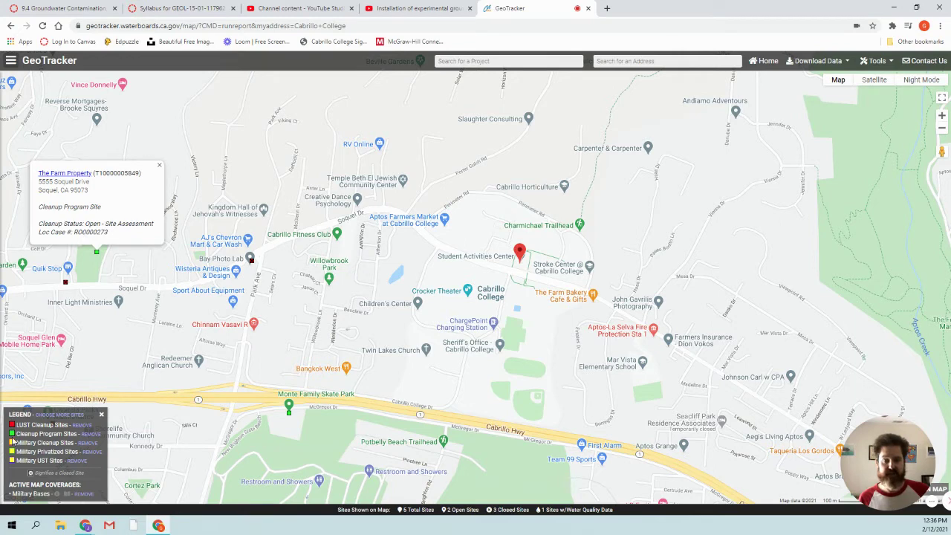
click(66, 173)
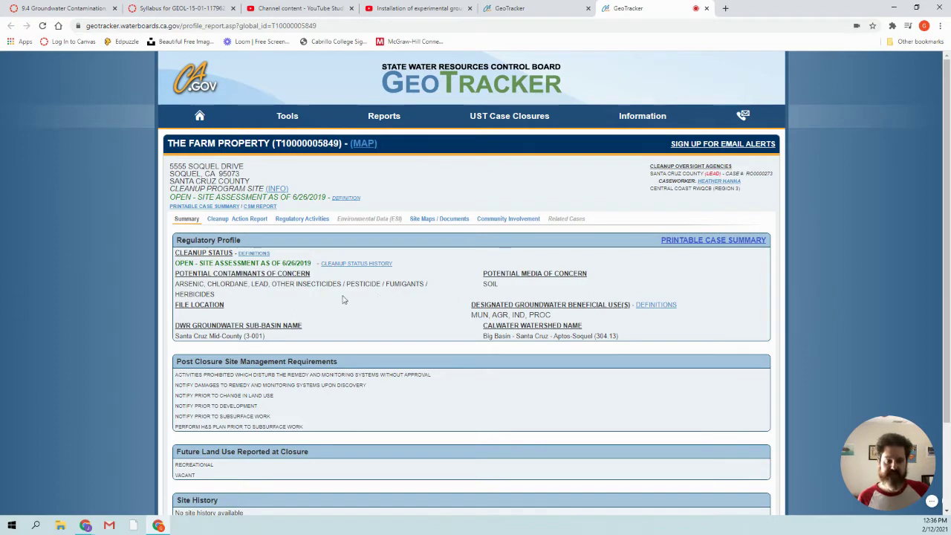
drag(232, 293, 176, 273)
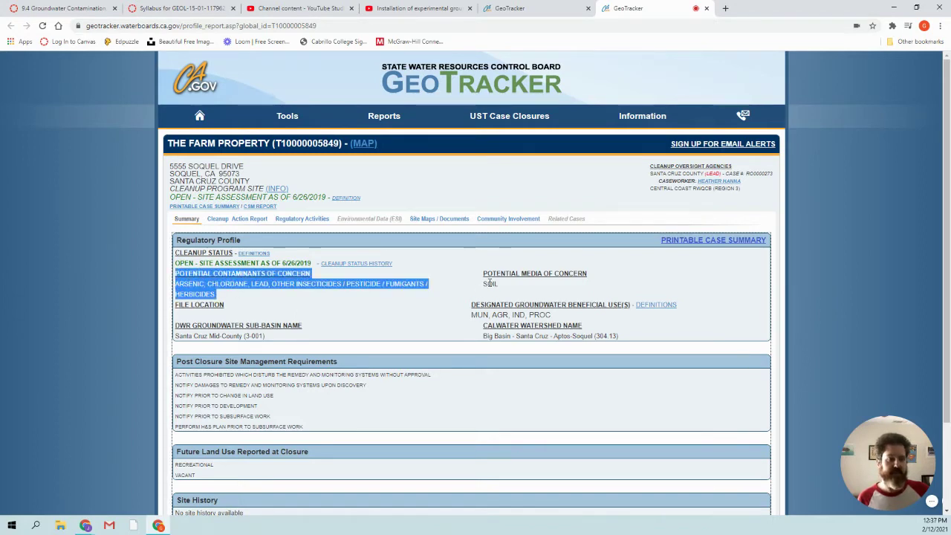
click(307, 362)
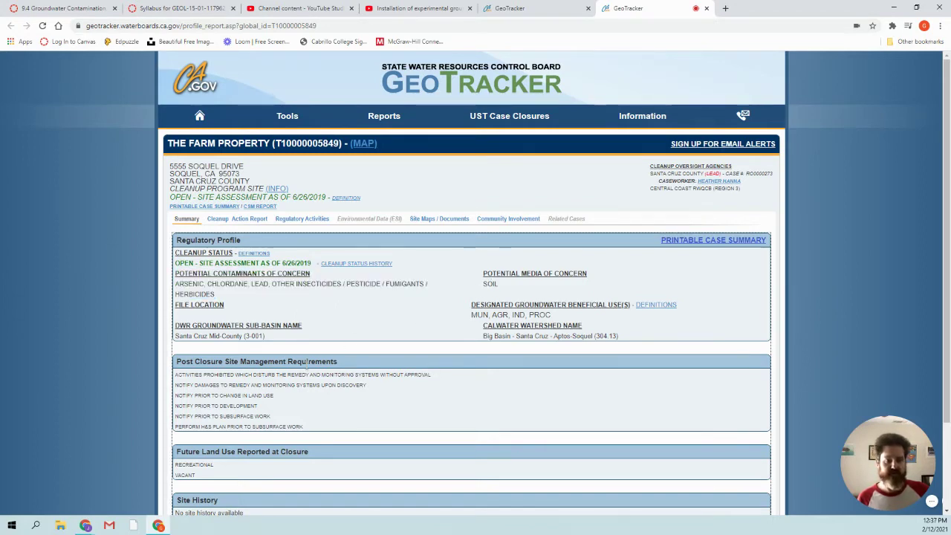
Examine the list of site documents for The Farm Property, and close the report and its map popup.
click(428, 219)
scroll(223, 275, down, 2)
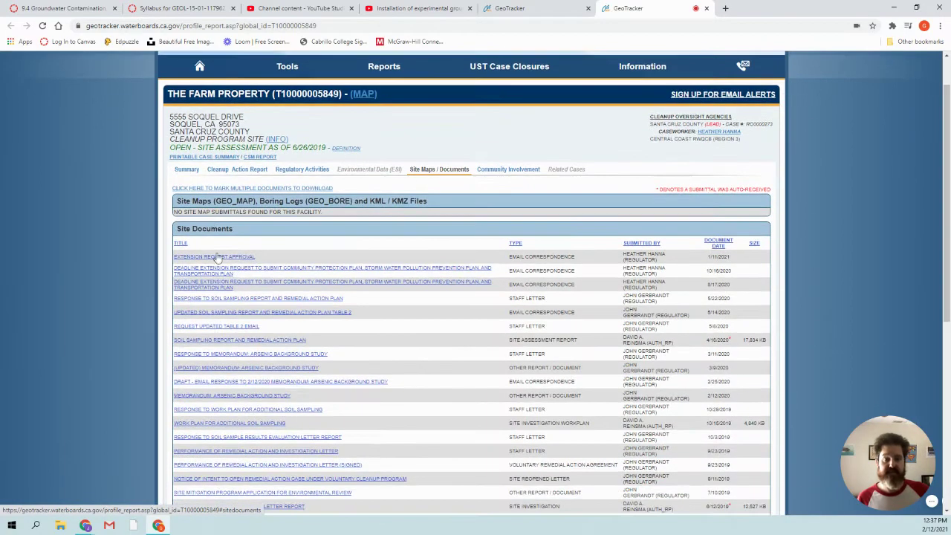
scroll(212, 226, down, 4)
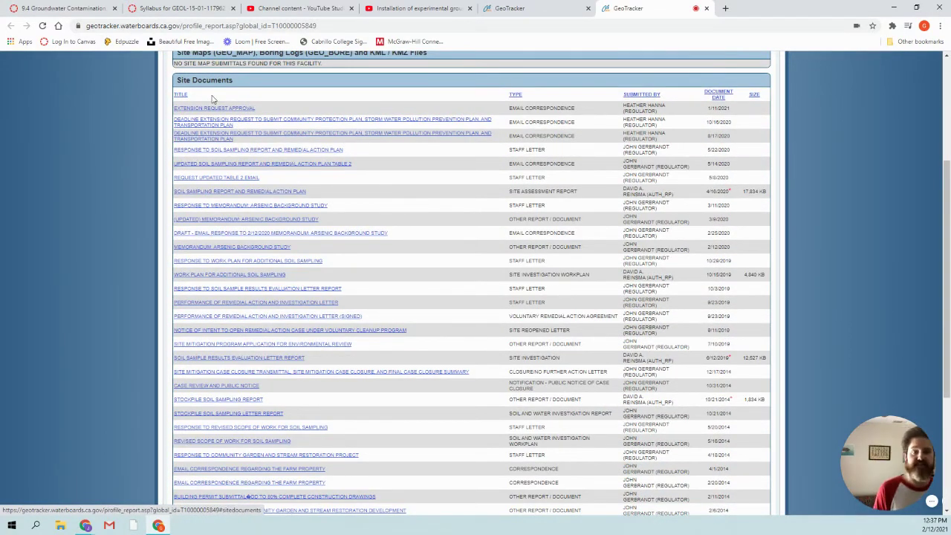
scroll(238, 238, down, 6)
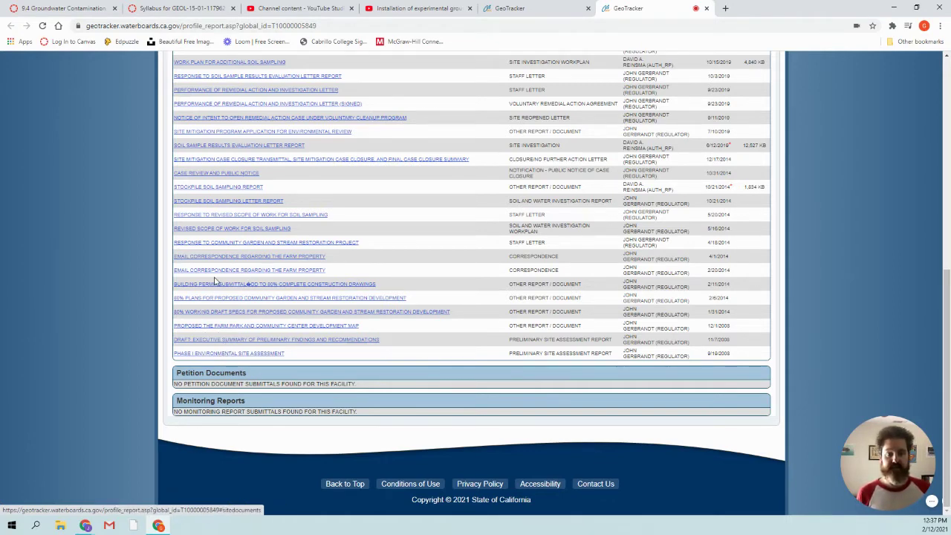
scroll(201, 251, up, 1)
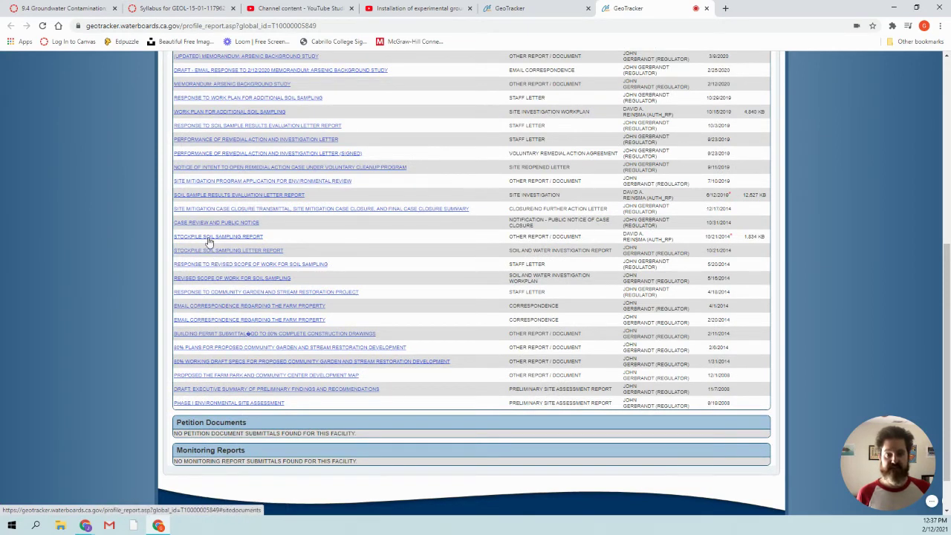
scroll(214, 201, up, 2)
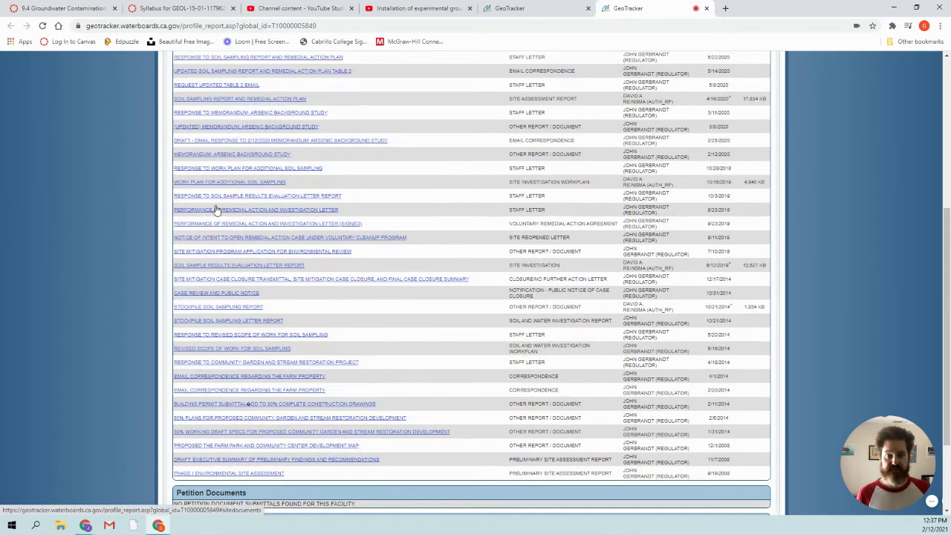
scroll(179, 257, up, 4)
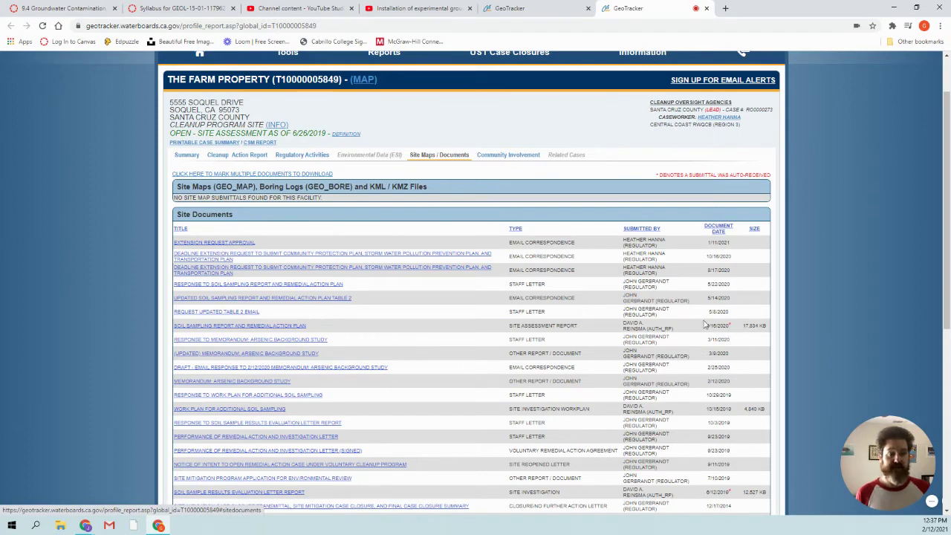
click(705, 9)
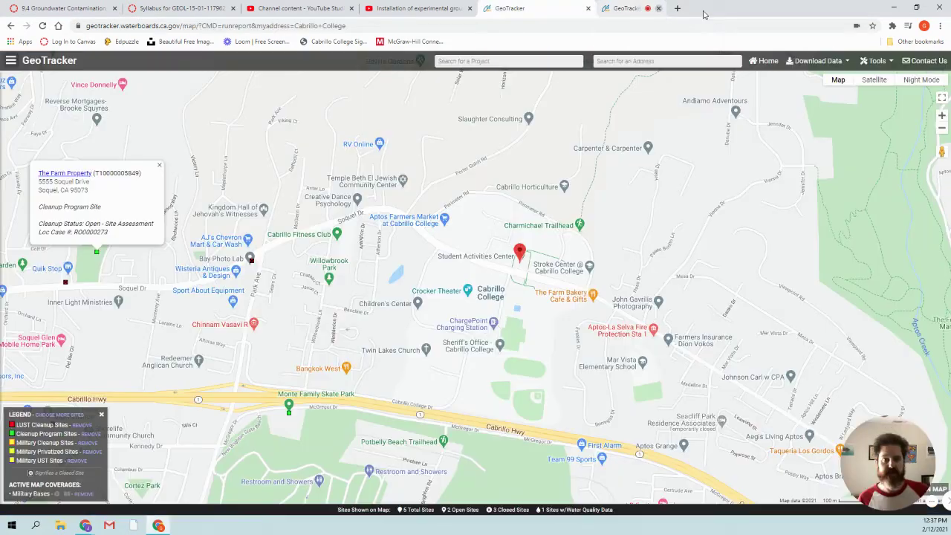
click(159, 164)
Expand the cleanup site and permitted facility categories, and add the Permitted USTs to the map.
drag(256, 348, 113, 253)
drag(476, 253, 433, 301)
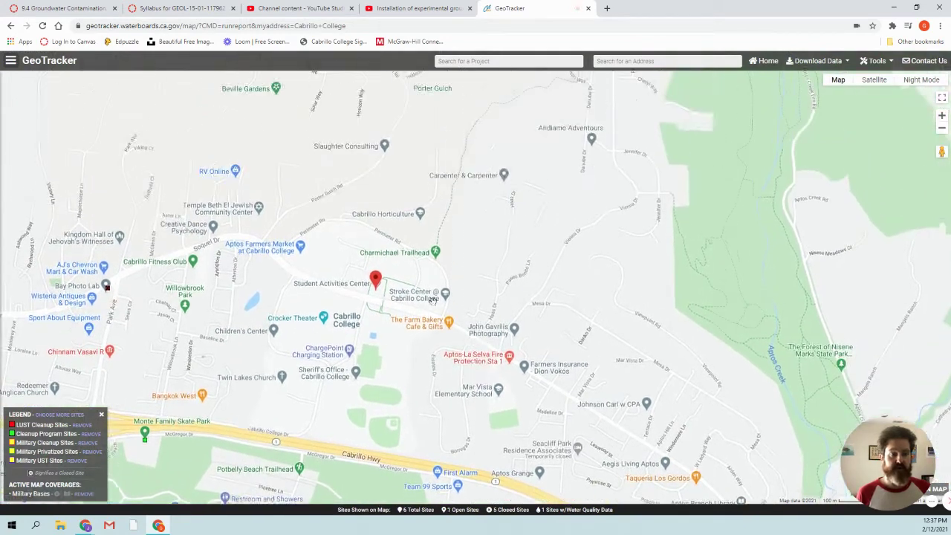
click(11, 62)
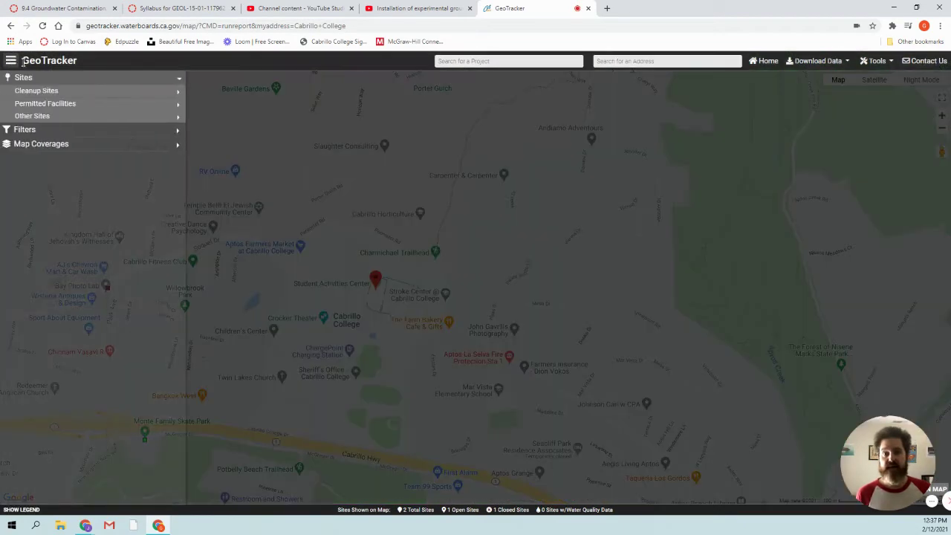
click(160, 95)
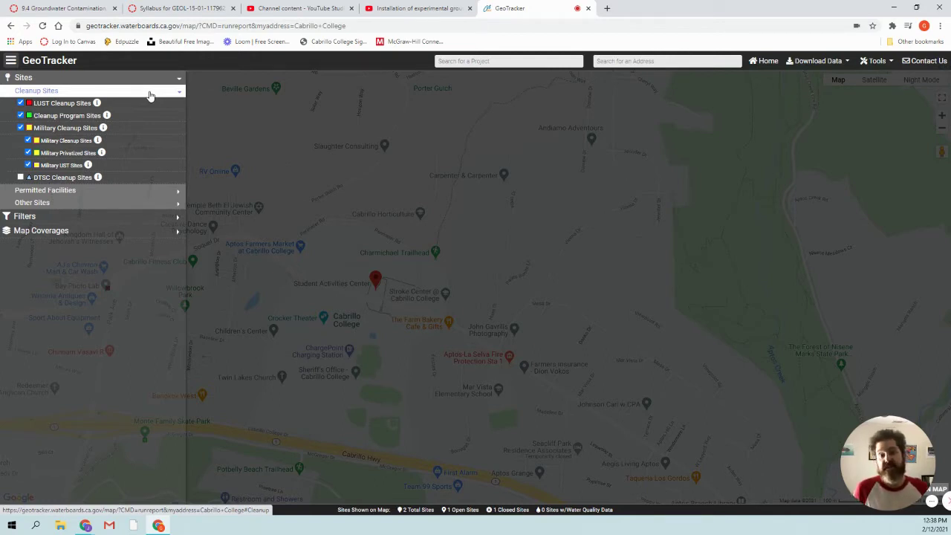
click(64, 191)
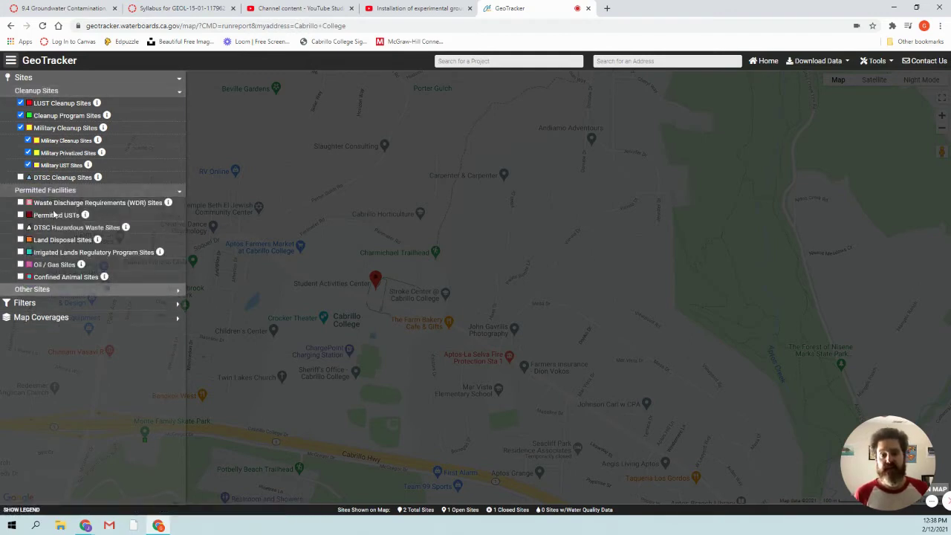
click(21, 215)
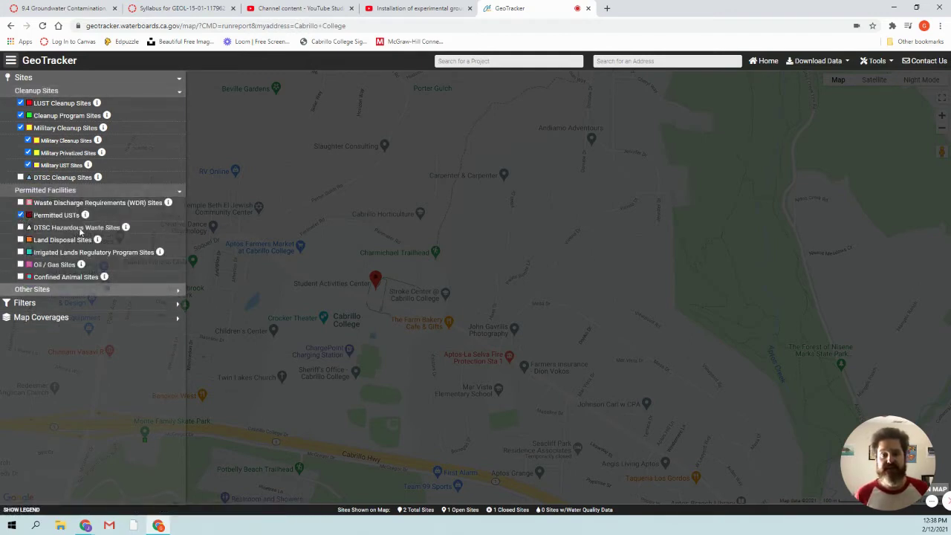
Briefly switch Land Disposal Sites on and off, add the DTSC Hazardous Waste Sites, and return to the map.
click(20, 240)
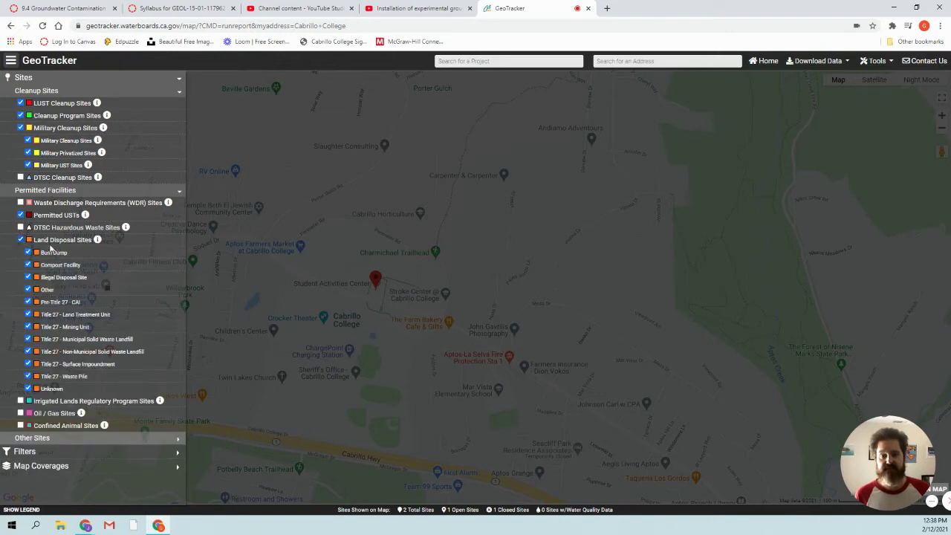
click(21, 240)
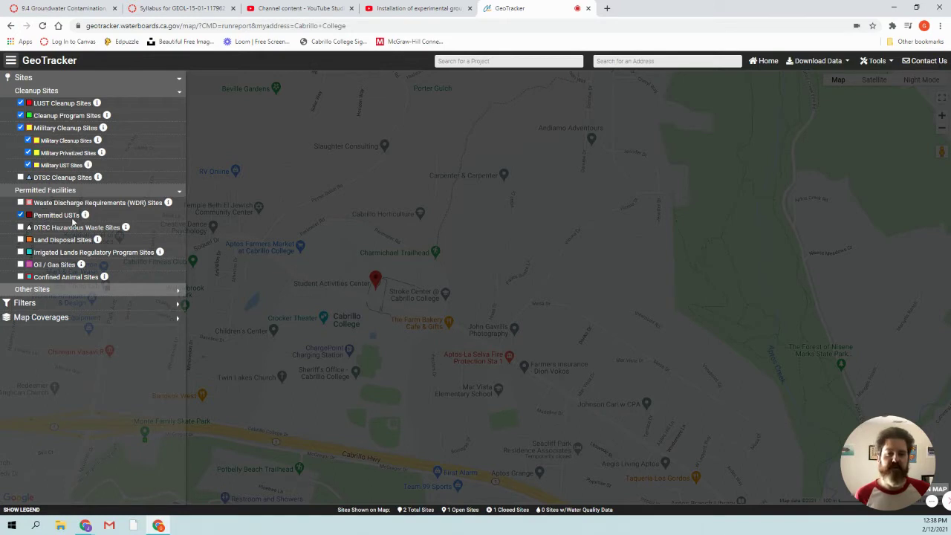
click(20, 227)
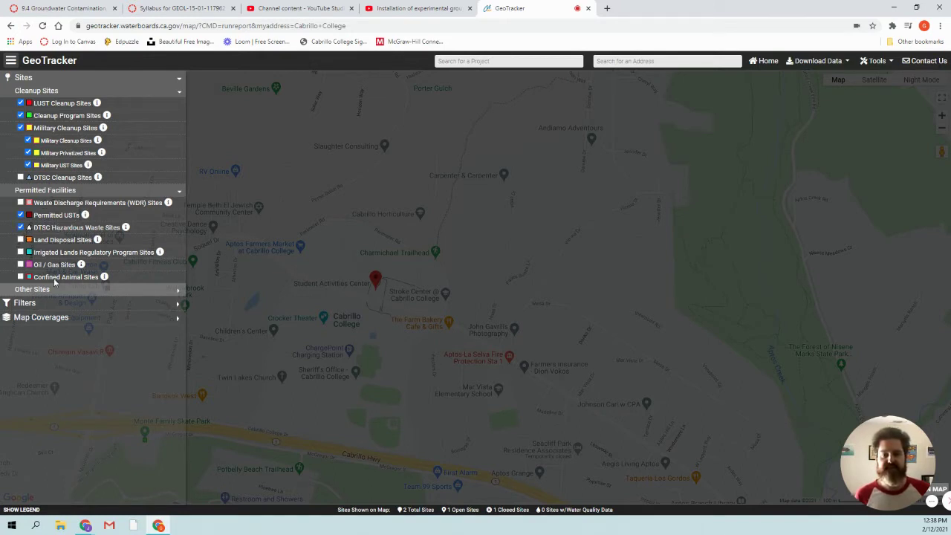
click(180, 78)
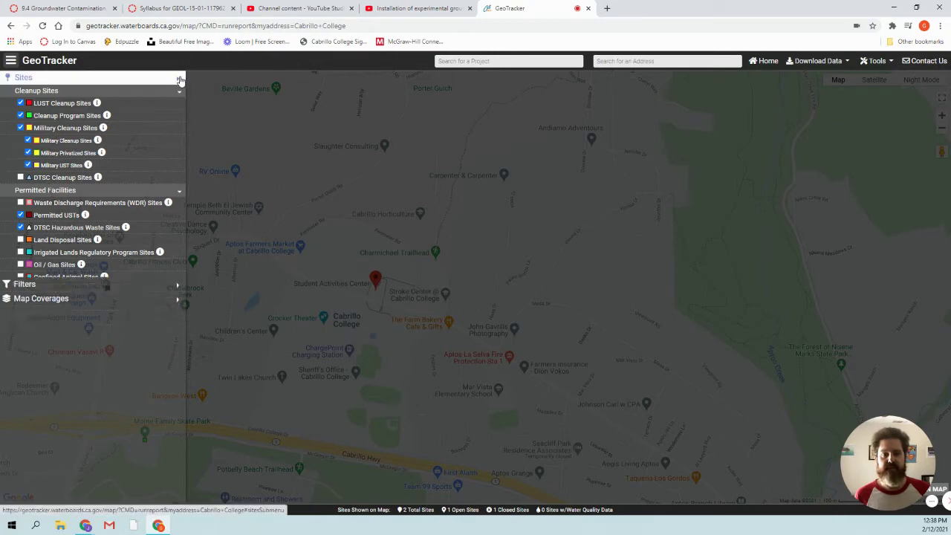
click(430, 278)
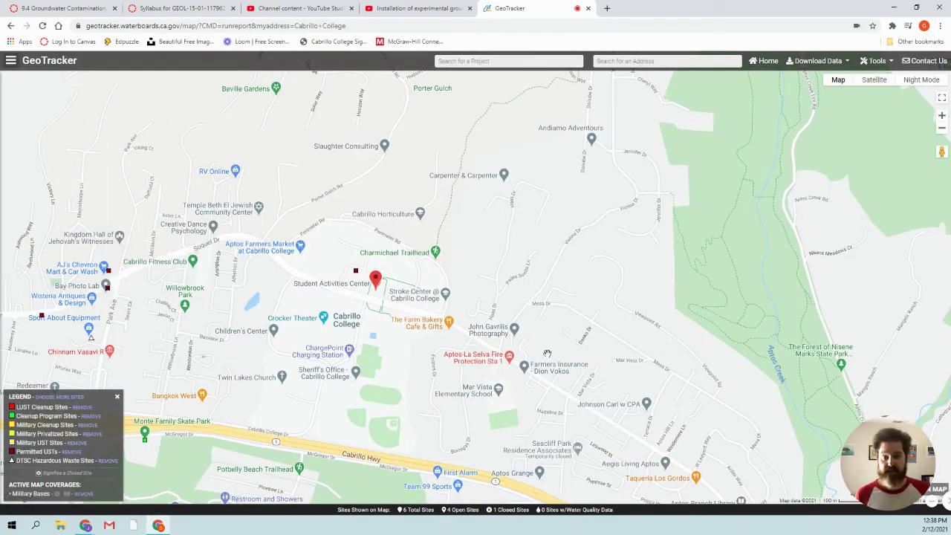
Read the permit details of the A J's Fuel & Foodmart, AT&T California and Cabrillo College underground storage tanks, closing each popup.
click(106, 285)
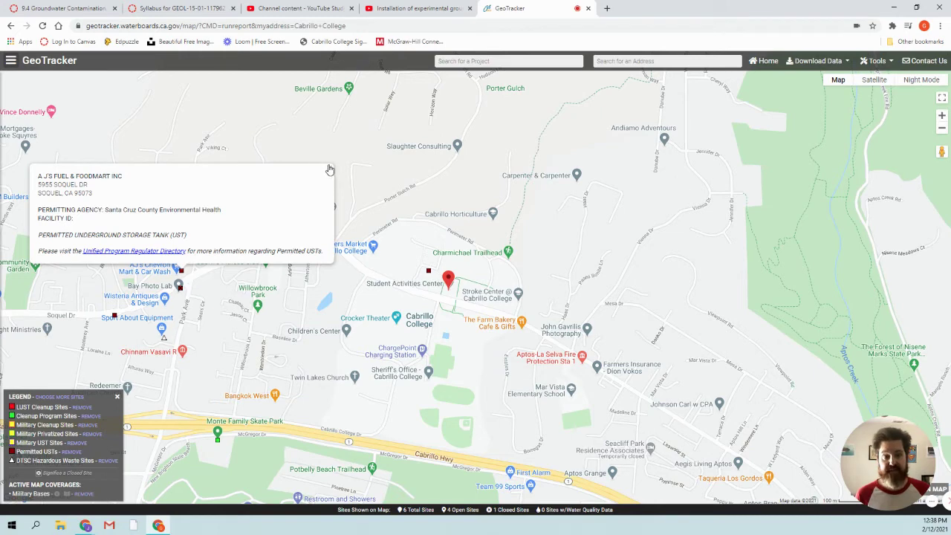
click(330, 168)
click(114, 317)
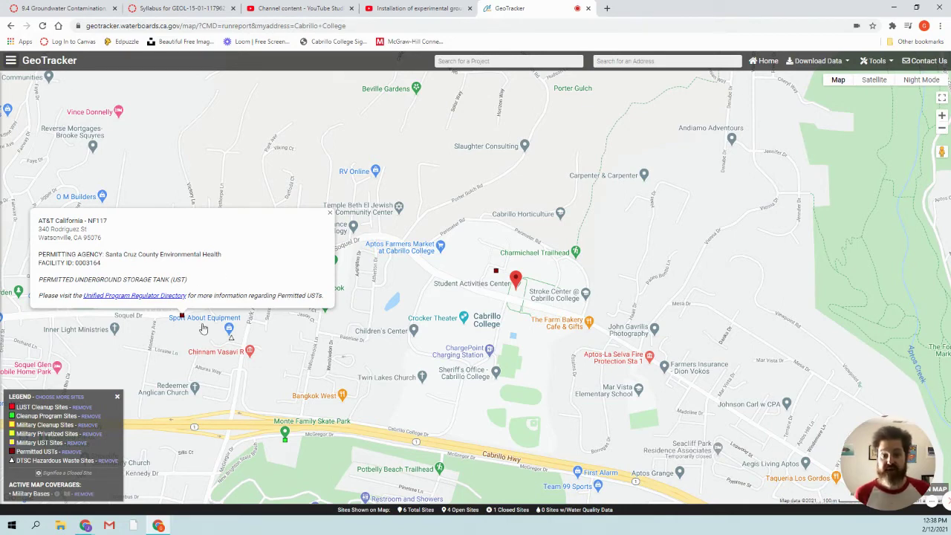
click(330, 213)
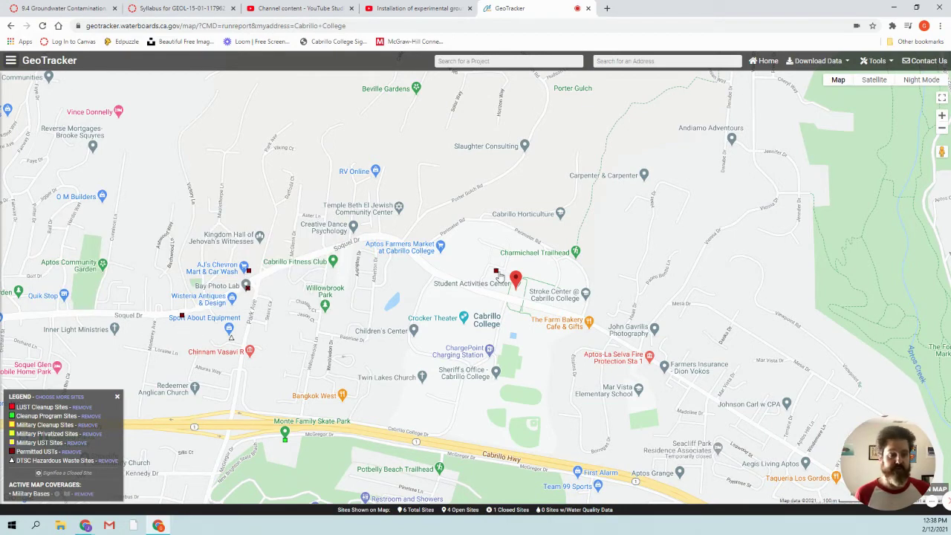
click(496, 272)
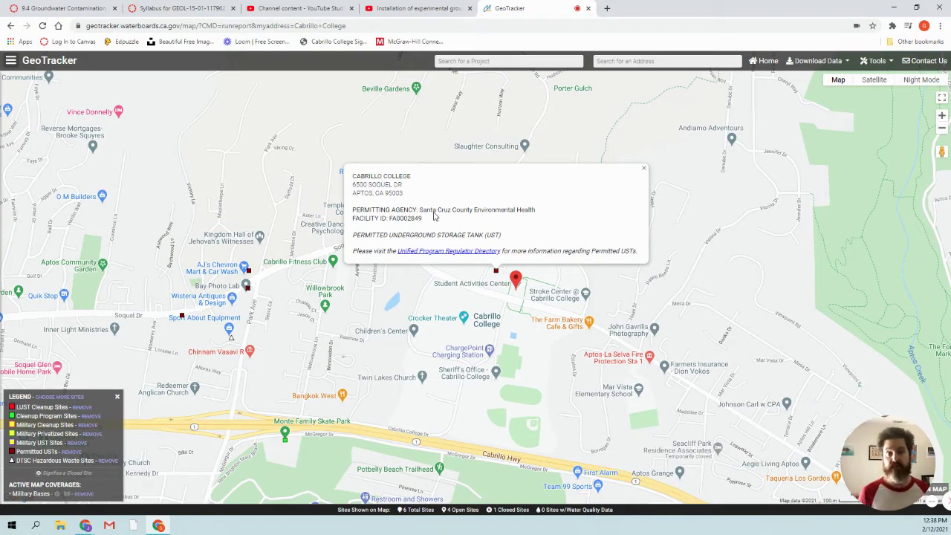
click(643, 169)
Survey the distribution of cleanup sites and permitted tanks westward from Cabrillo College across Soquel, Capitola and Live Oak to Santa Cruz.
drag(657, 299, 582, 206)
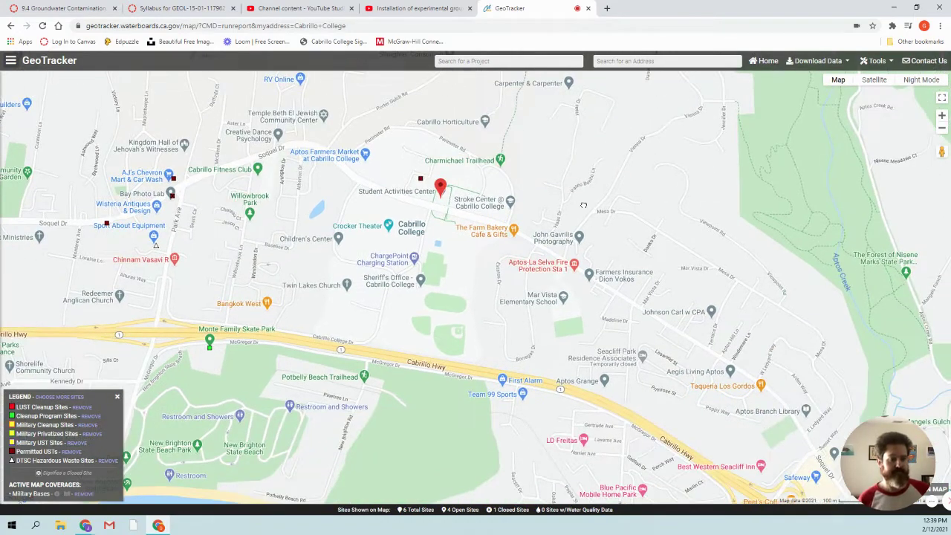
scroll(653, 346, down, 1)
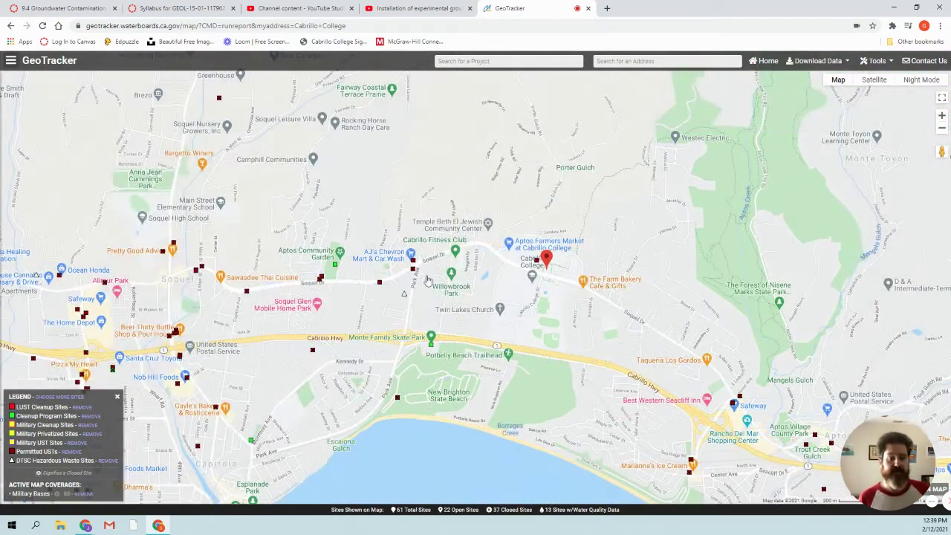
drag(529, 270, 666, 184)
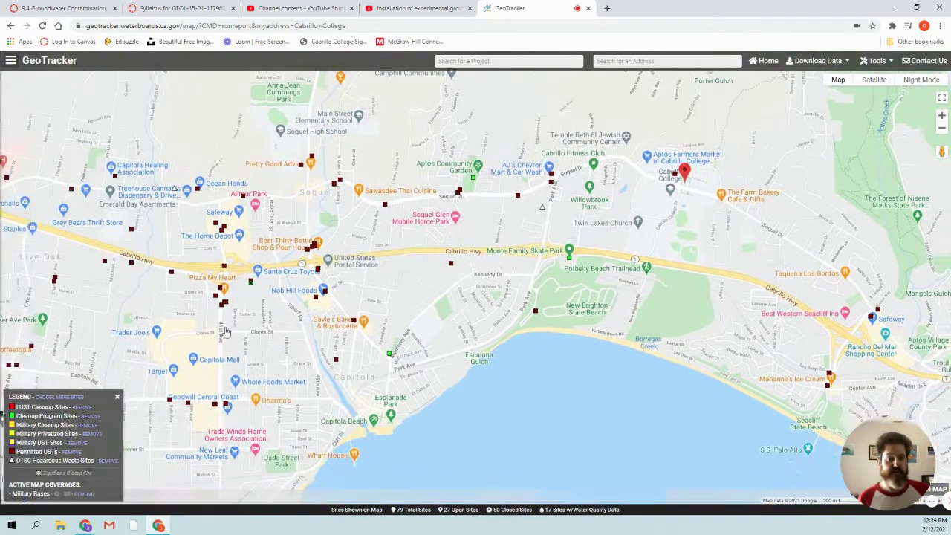
drag(191, 212, 370, 190)
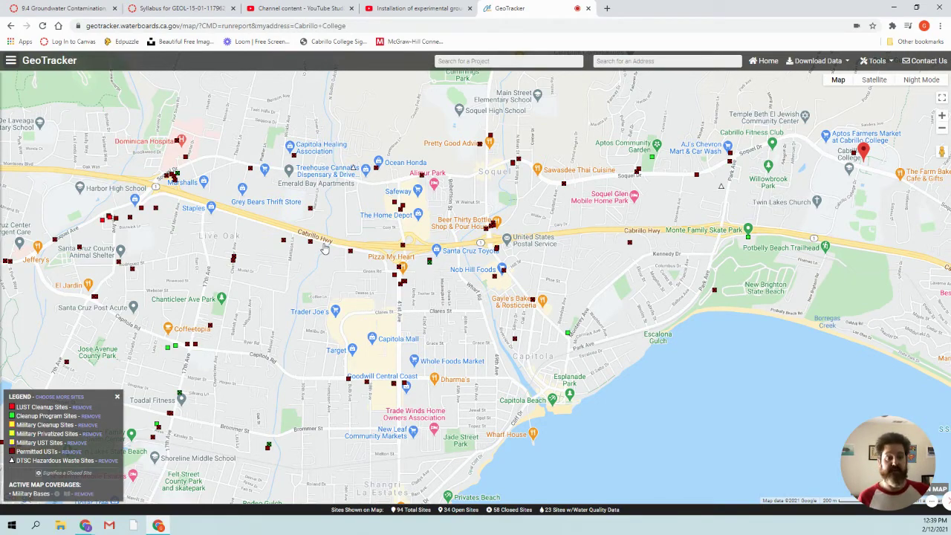
drag(208, 246, 333, 206)
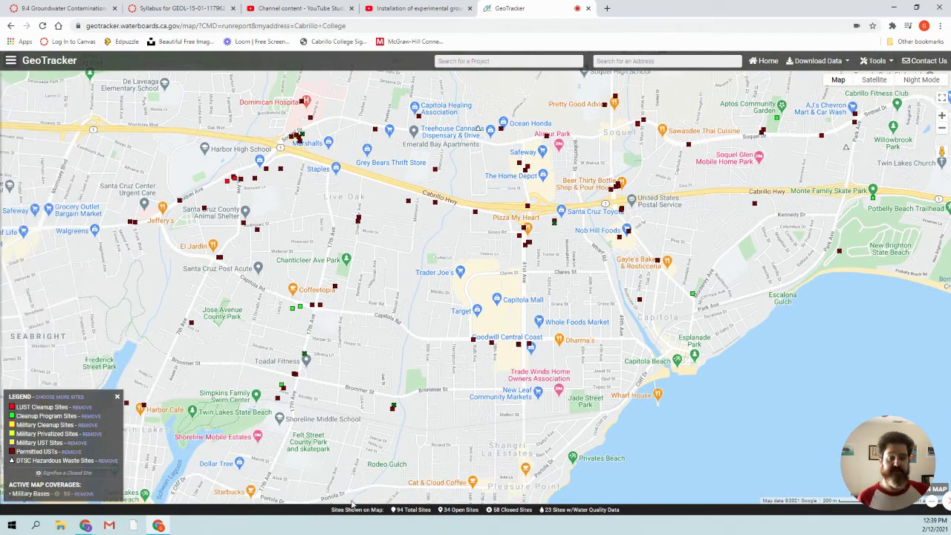
drag(298, 303, 426, 246)
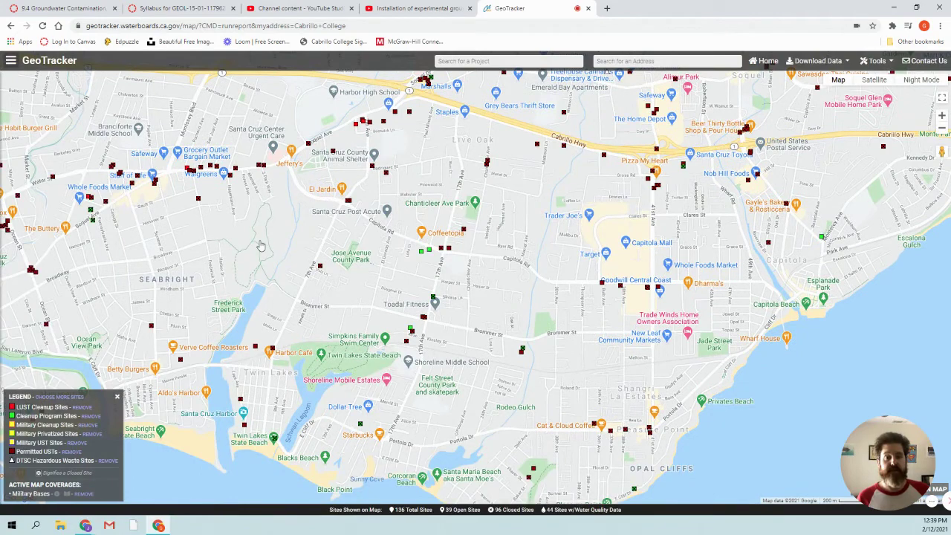
drag(159, 283, 316, 284)
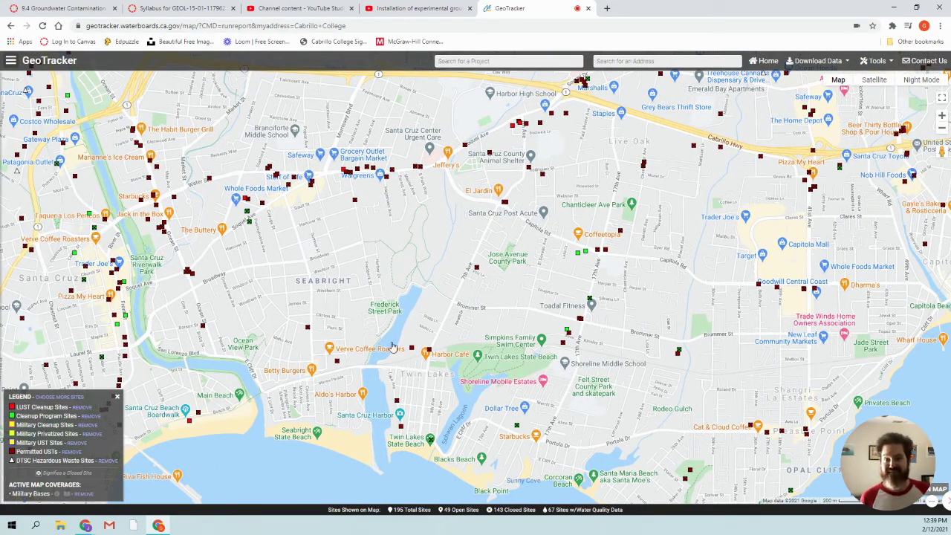
scroll(390, 256, down, 1)
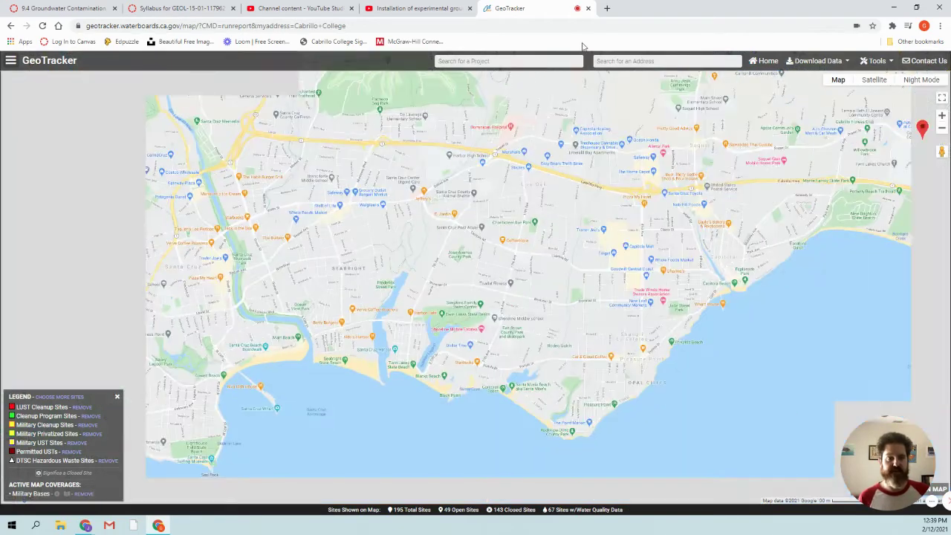